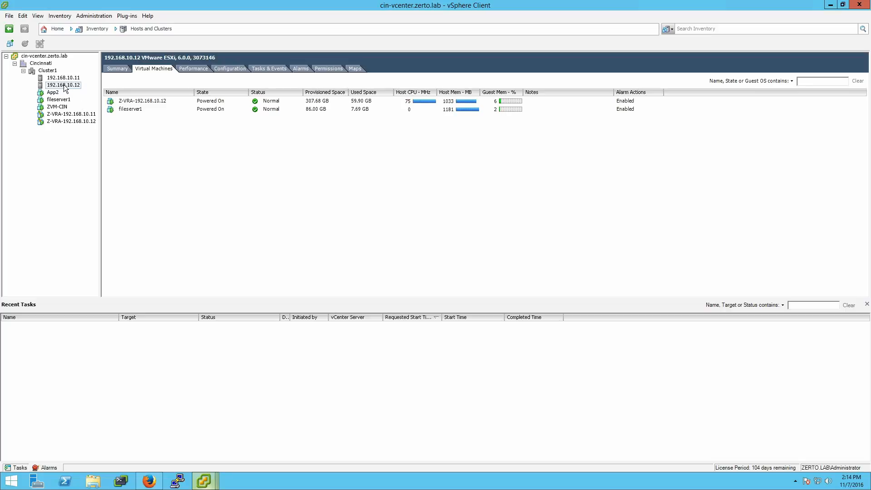
# - Power off the fileserver1 virtual machine on host 192.168.10.12 and confirm the power-off
pyautogui.rightClick(121, 109)
pyautogui.moveTo(155, 114)
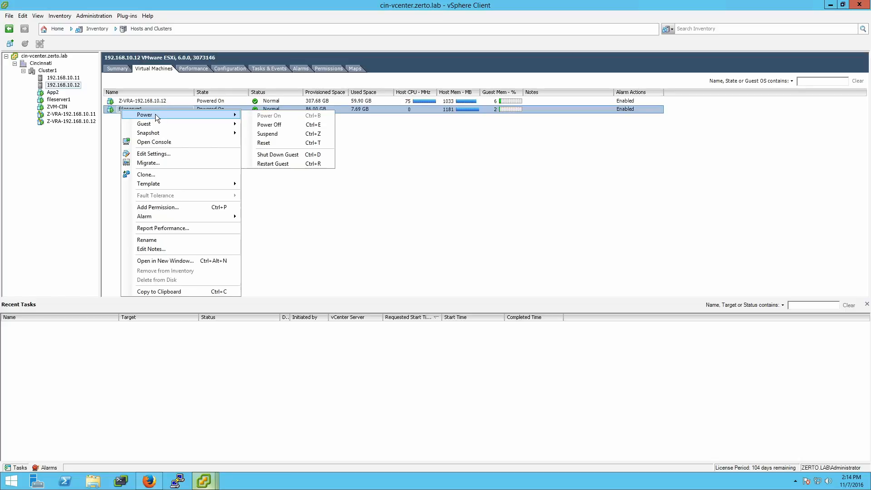
pyautogui.click(295, 124)
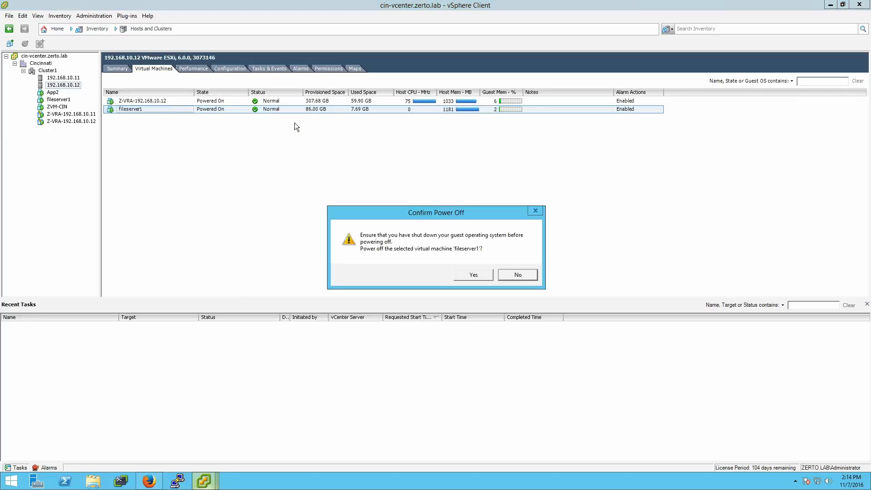
pyautogui.click(469, 276)
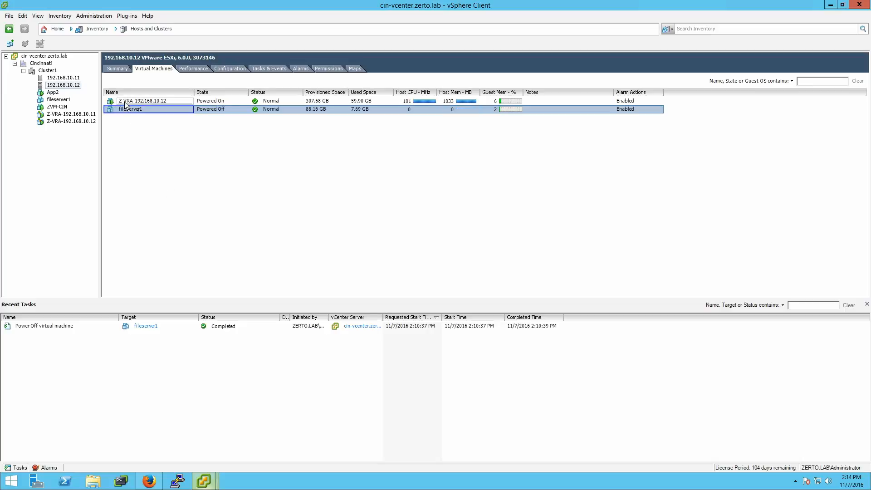
# - Put host 192.168.10.12 into maintenance mode, moving powered-off and suspended virtual machines to other hosts in the cluster
pyautogui.rightClick(57, 85)
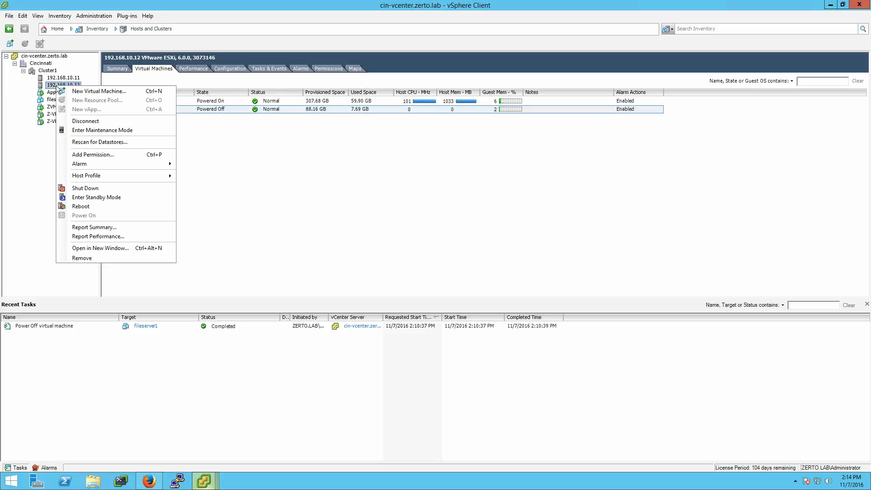
pyautogui.click(242, 209)
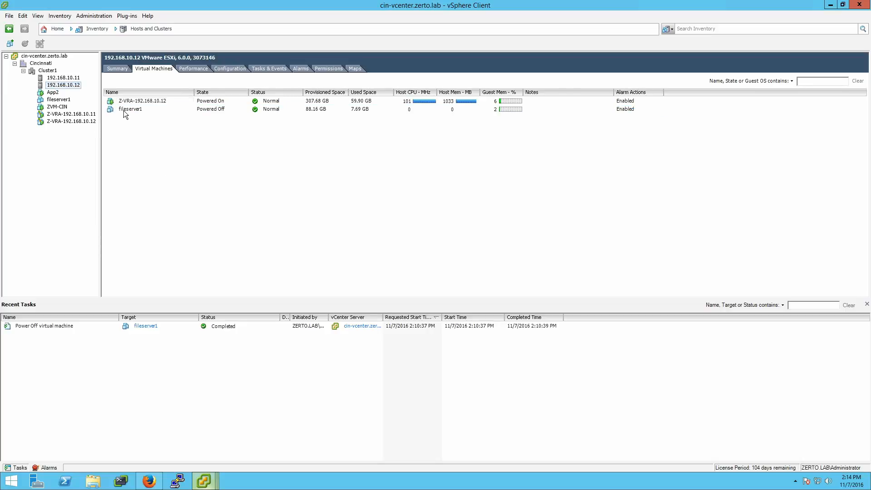
pyautogui.rightClick(70, 86)
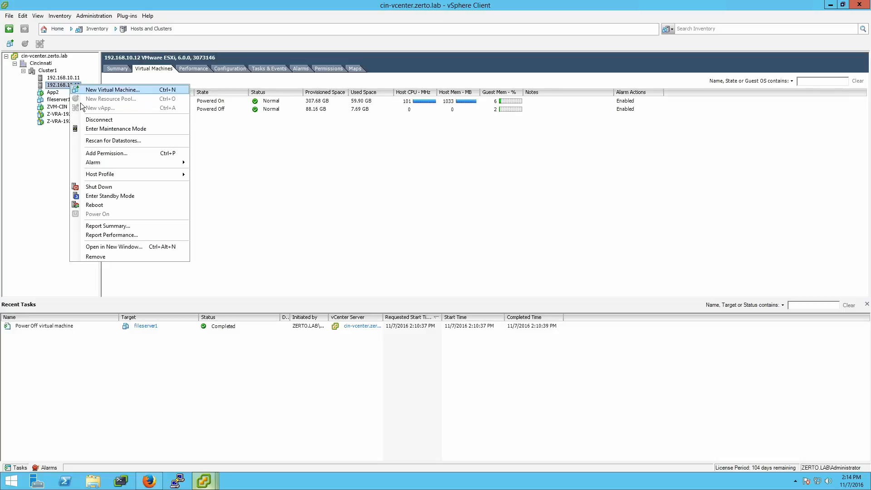
pyautogui.click(103, 132)
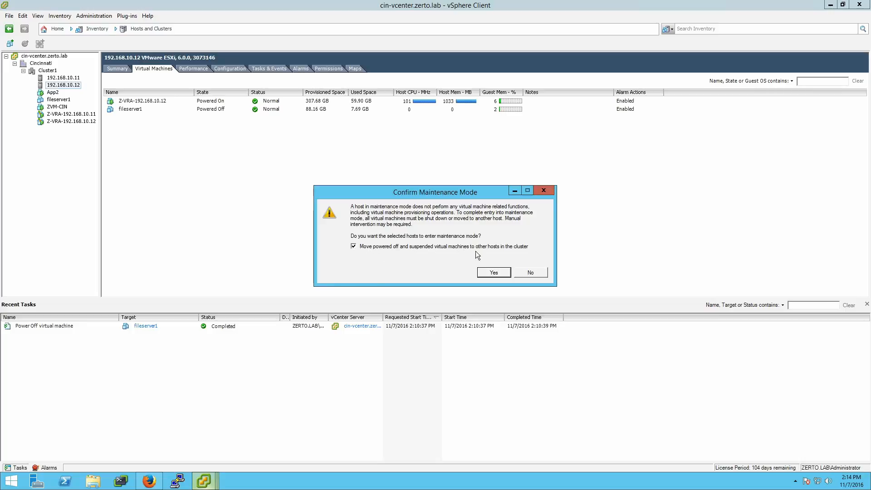
pyautogui.click(493, 273)
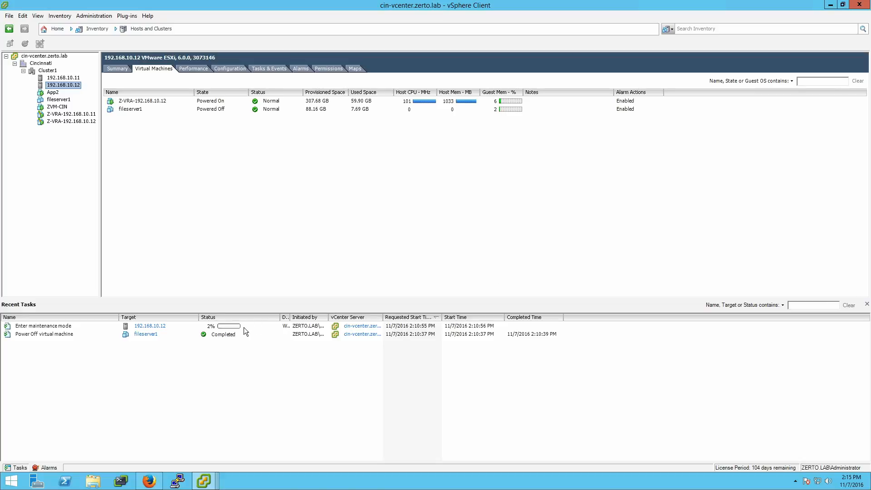
# - Shut down the guest operating system of Z-VRA-192.168.10.12, accepting the managed-entity and shutdown confirmations
pyautogui.click(144, 102)
pyautogui.rightClick(140, 103)
pyautogui.moveTo(180, 109)
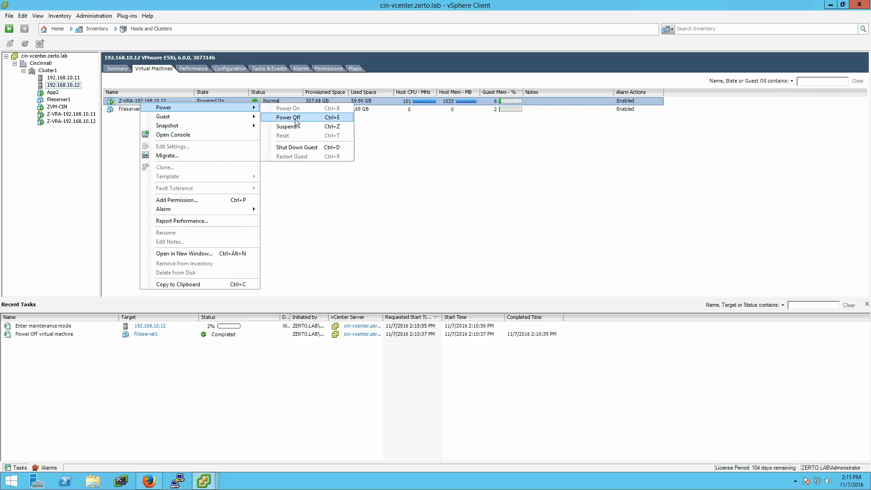
pyautogui.click(309, 148)
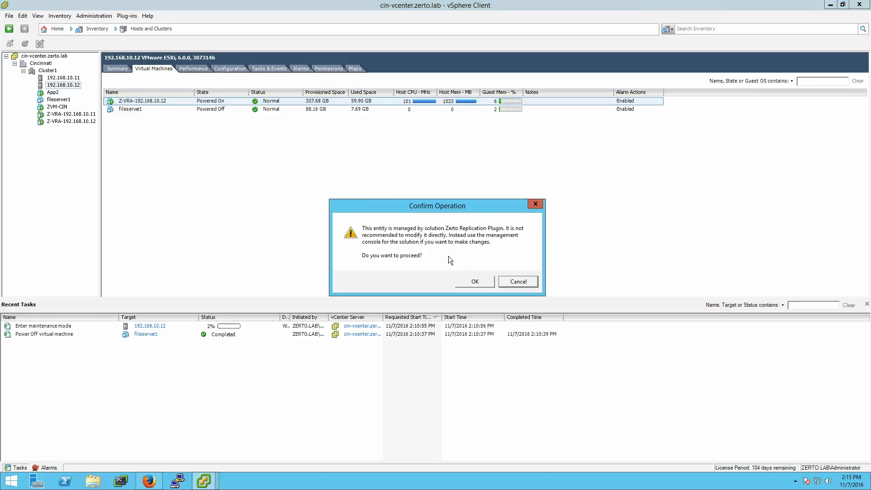
pyautogui.click(469, 281)
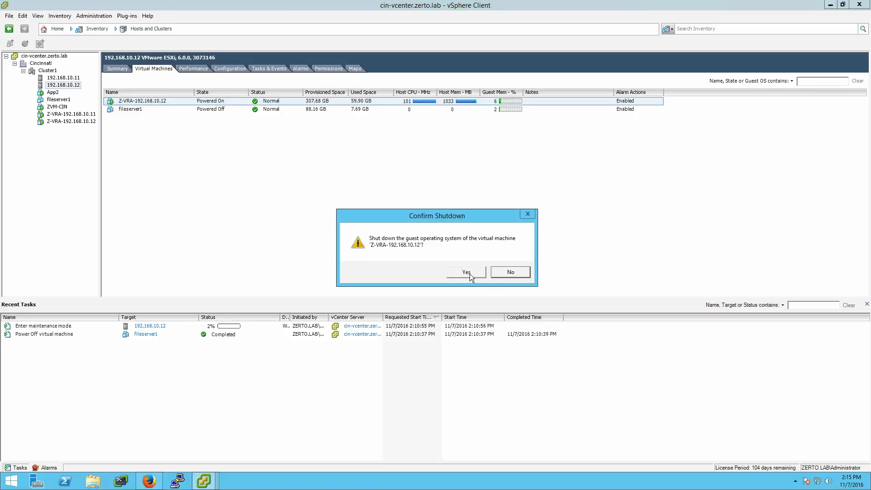
pyautogui.click(470, 273)
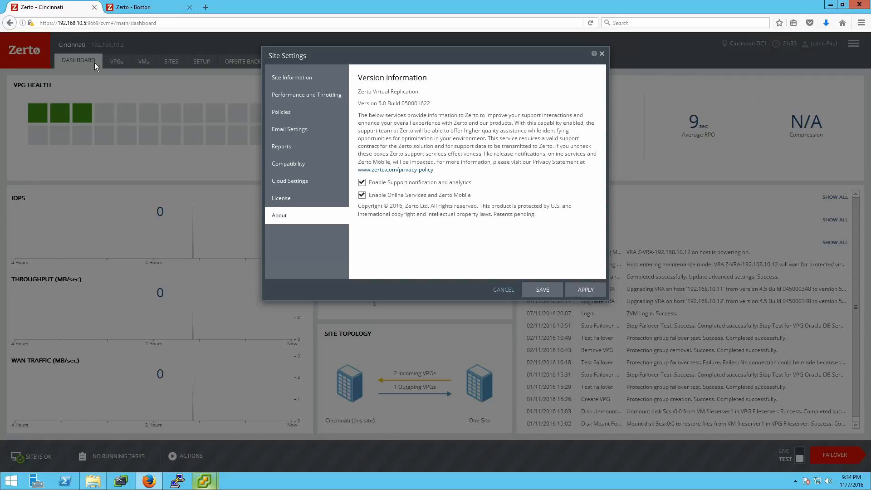
# - Switch to the vSphere Client, move its window over the middle of the Zerto dashboard, and enlarge it to show all columns
pyautogui.moveTo(207, 482)
pyautogui.click(156, 433)
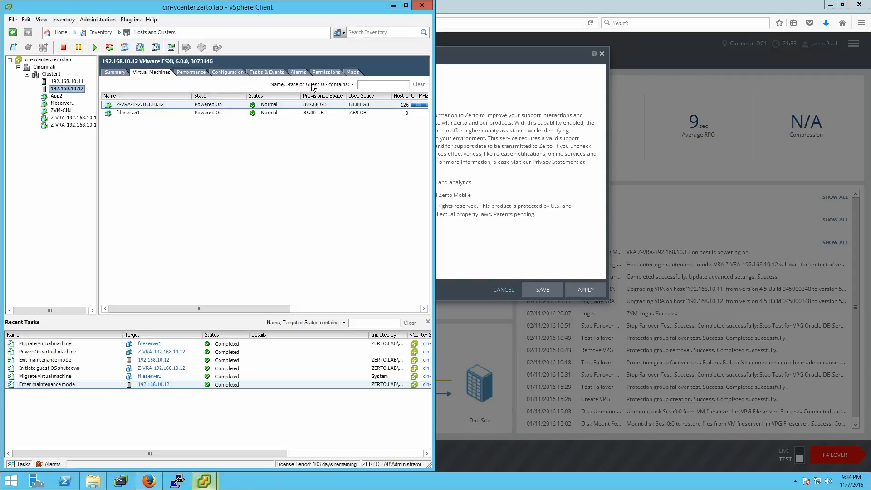
pyautogui.moveTo(310, 8); pyautogui.dragTo(471, 41)
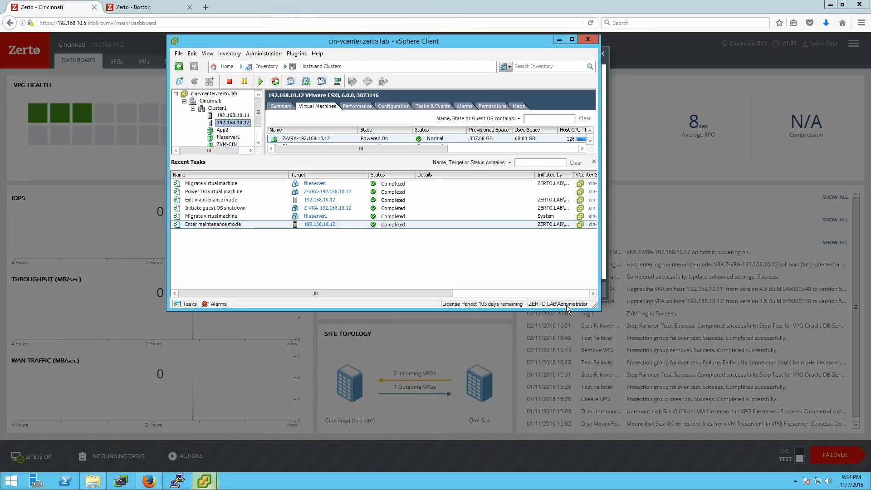
pyautogui.moveTo(593, 307); pyautogui.dragTo(729, 432)
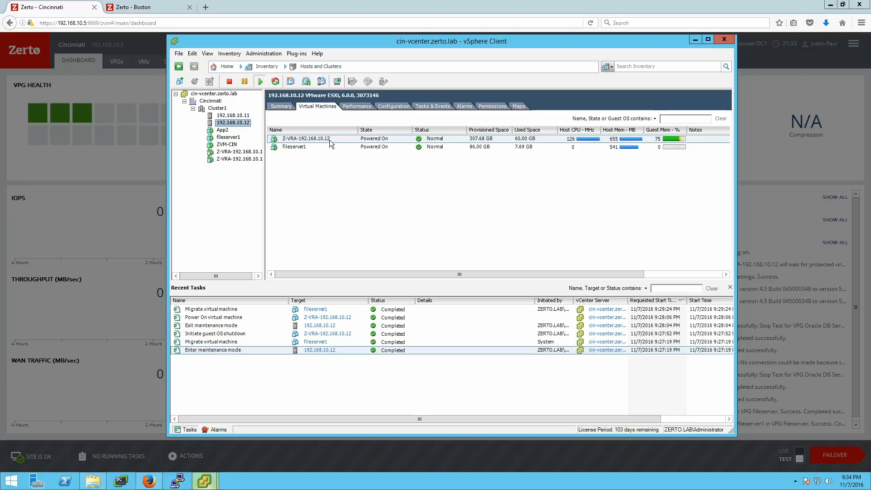
# - Enter maintenance mode on host 192.168.10.12 while fileserver1 is running, keeping the option to move powered-off virtual machines
pyautogui.click(294, 147)
pyautogui.rightClick(232, 125)
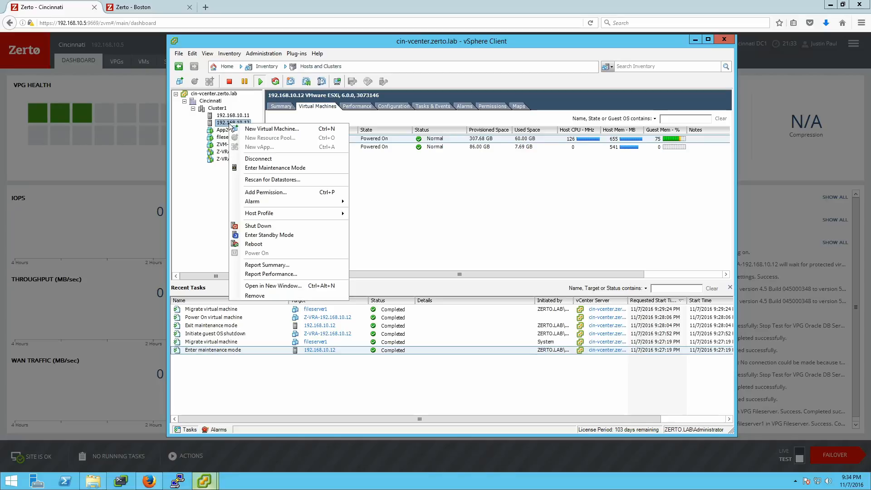
pyautogui.click(286, 170)
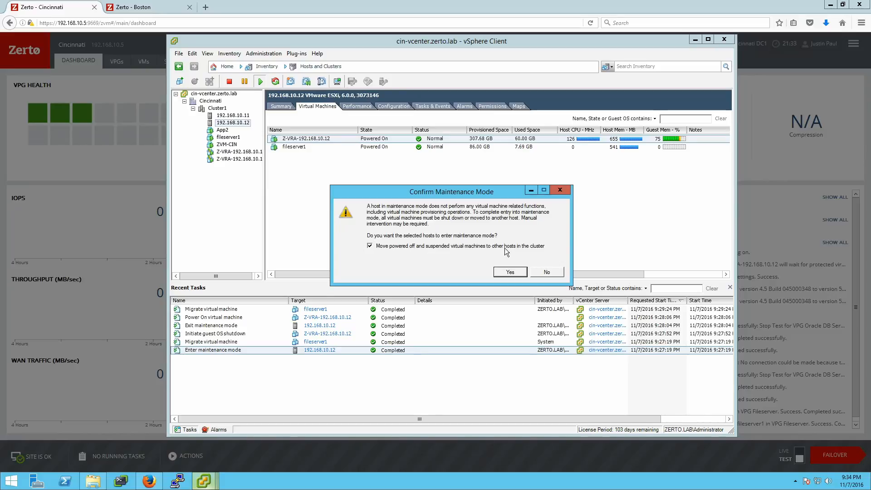
pyautogui.click(510, 271)
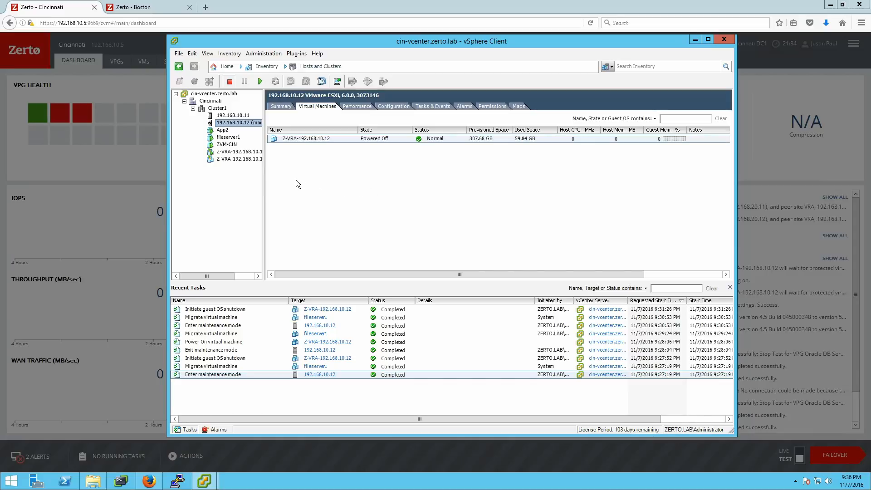
# - Take host 192.168.10.12 out of maintenance mode
pyautogui.rightClick(229, 125)
pyautogui.click(259, 168)
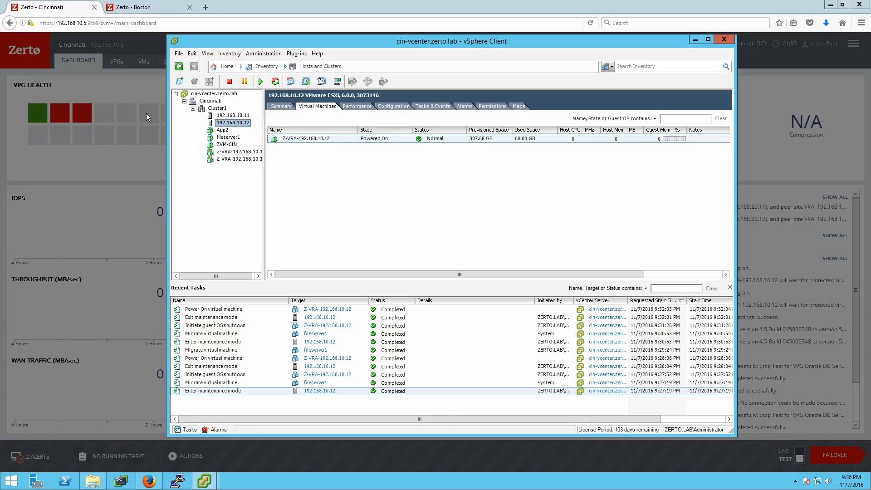
# - Migrate fileserver1 to host 192.168.10.12 in Cluster1 by changing only its host, with high vMotion priority
pyautogui.rightClick(228, 137)
pyautogui.click(254, 189)
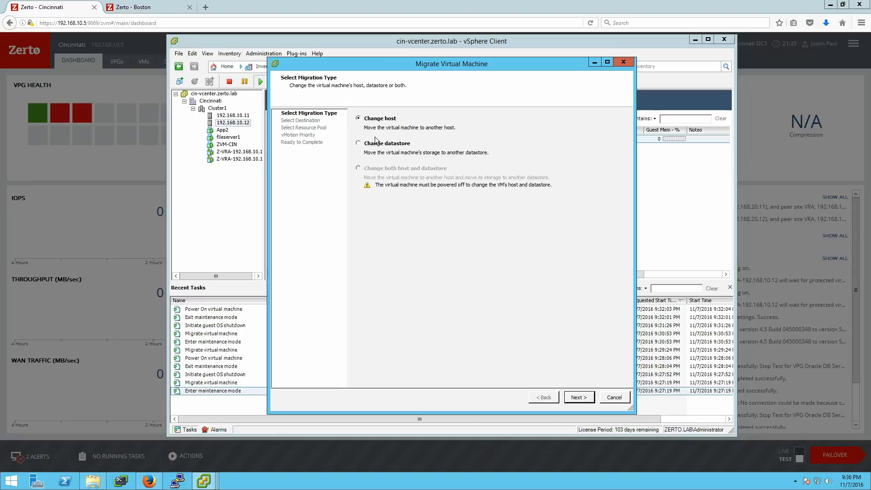
pyautogui.click(580, 398)
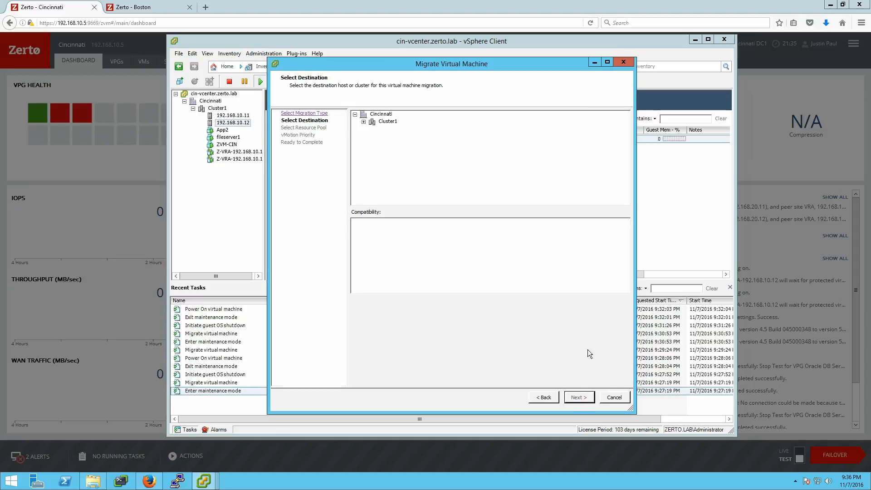
pyautogui.click(363, 122)
pyautogui.click(403, 136)
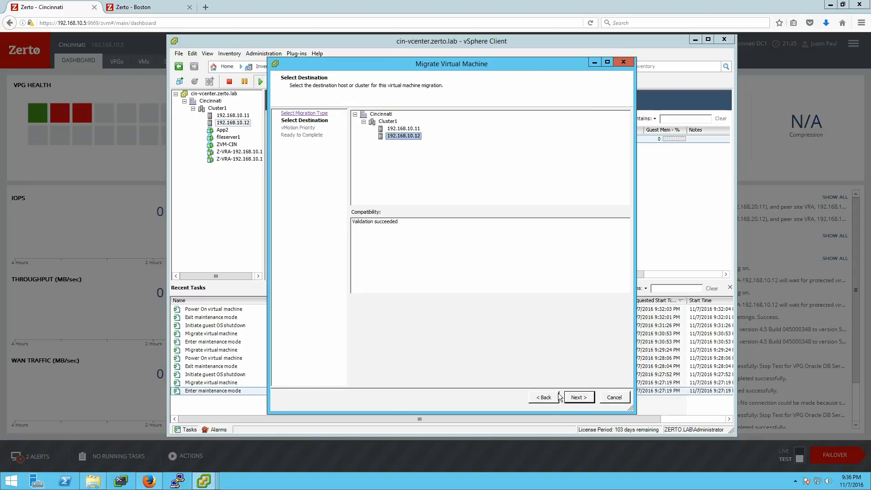
pyautogui.click(579, 398)
pyautogui.click(579, 398)
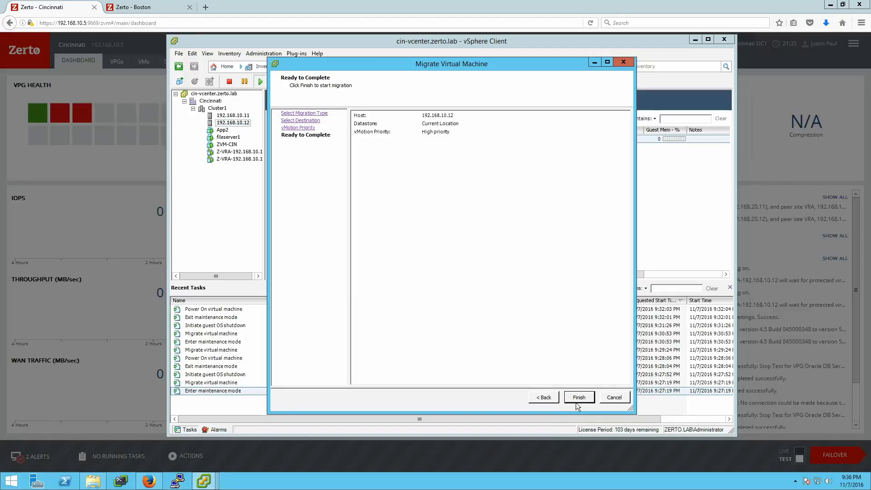
pyautogui.click(578, 397)
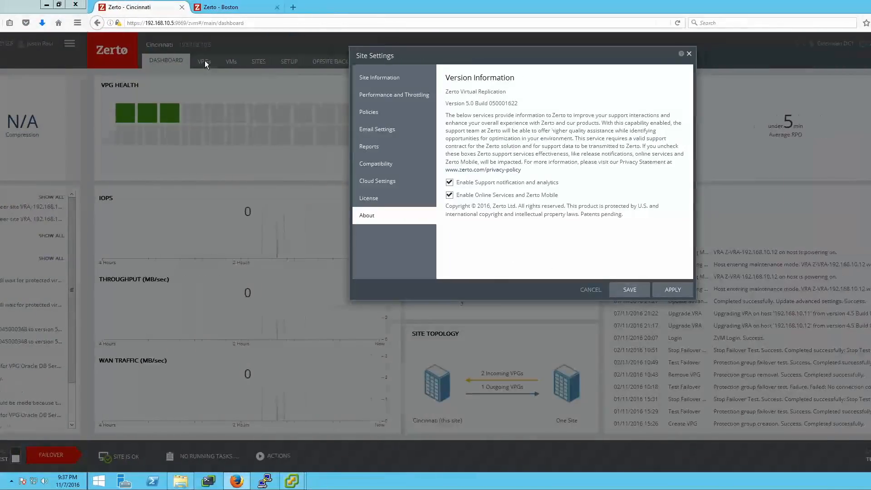
# - Dismiss Zerto's Site Settings without saving and view the list of VPGs for the Cincinnati site
pyautogui.click(490, 290)
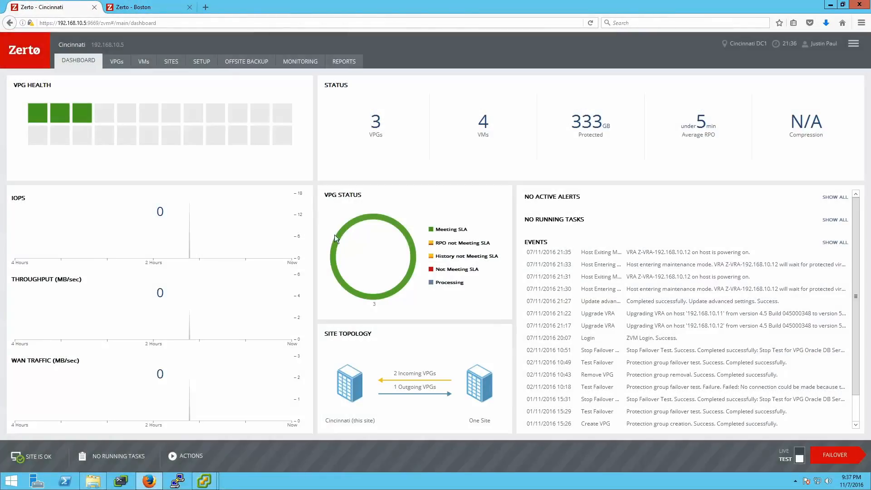
pyautogui.click(115, 66)
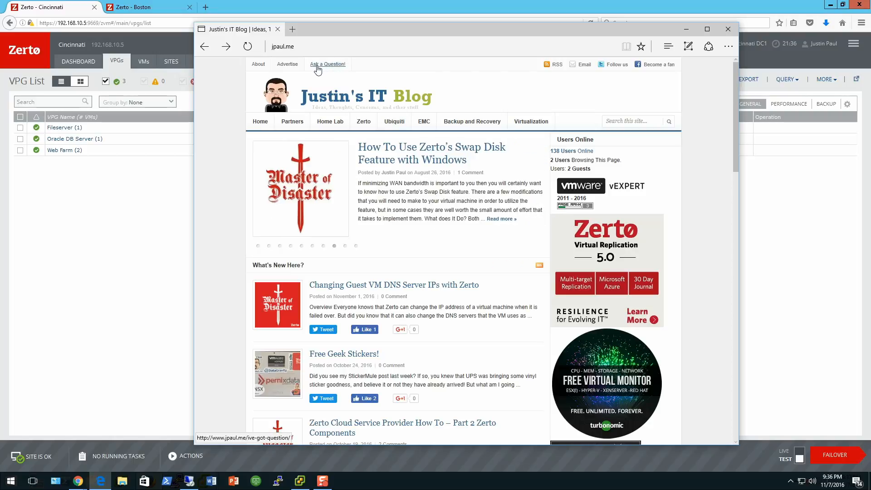
# - Open the Ask a Question page on the IT blog
pyautogui.click(329, 65)
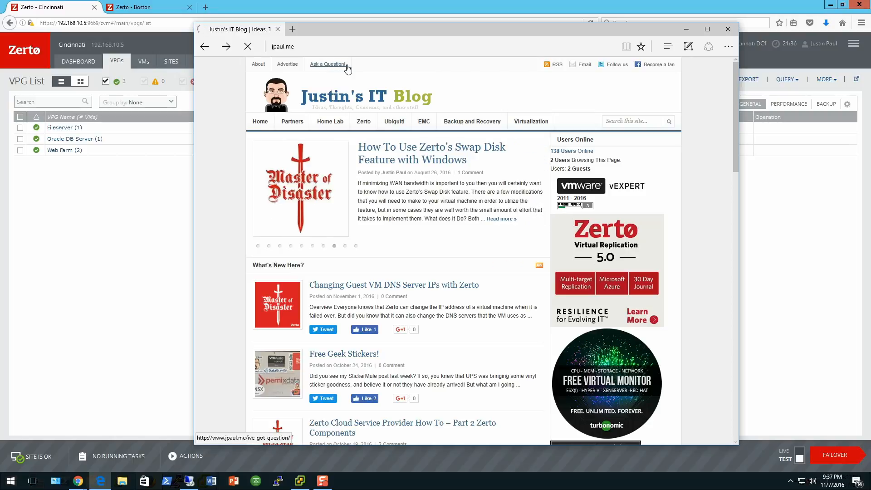